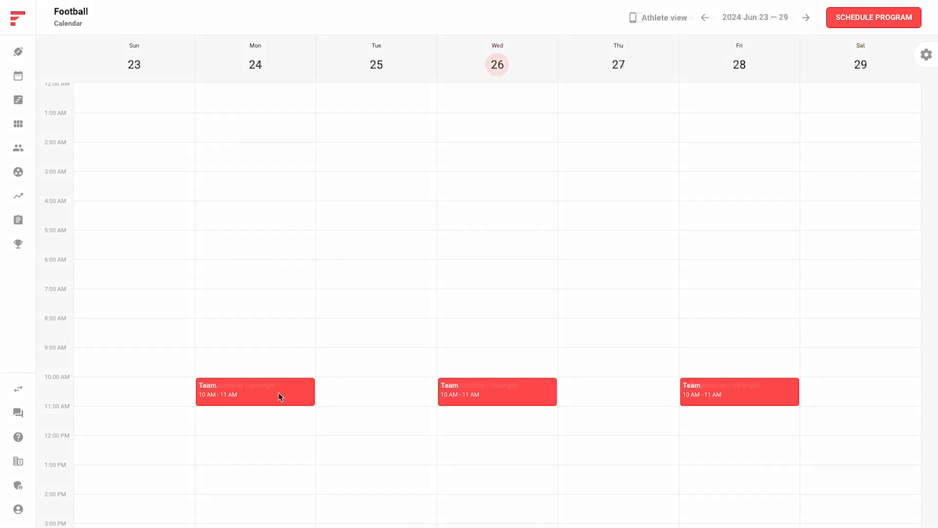
# Move Monday's 10 AM Strength session to the afternoon of Tuesday, July 2
pyautogui.click(277, 400)
pyautogui.moveTo(277, 399); pyautogui.dragTo(358, 484)
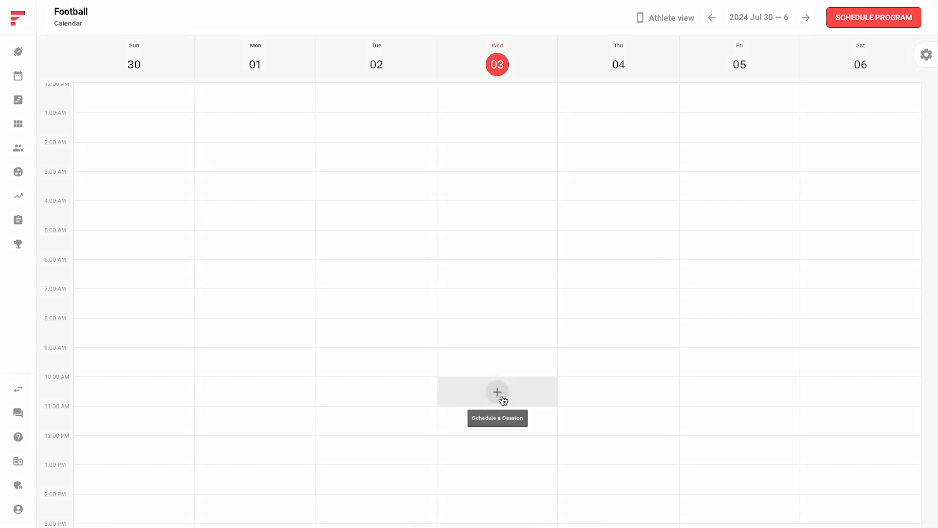
# Schedule a session for the Intermediate group on Wednesday, July 3, from 10:00 am to 11:00 am and save it
pyautogui.click(497, 396)
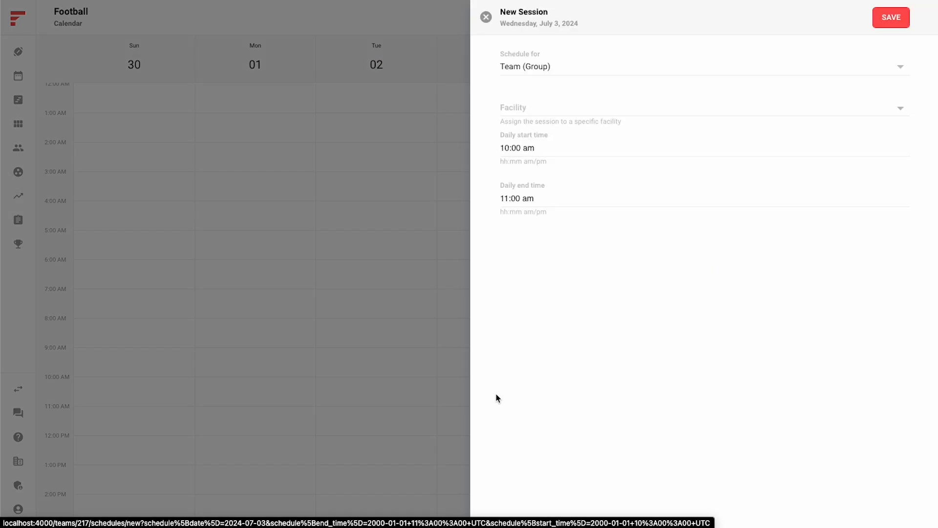
pyautogui.click(551, 68)
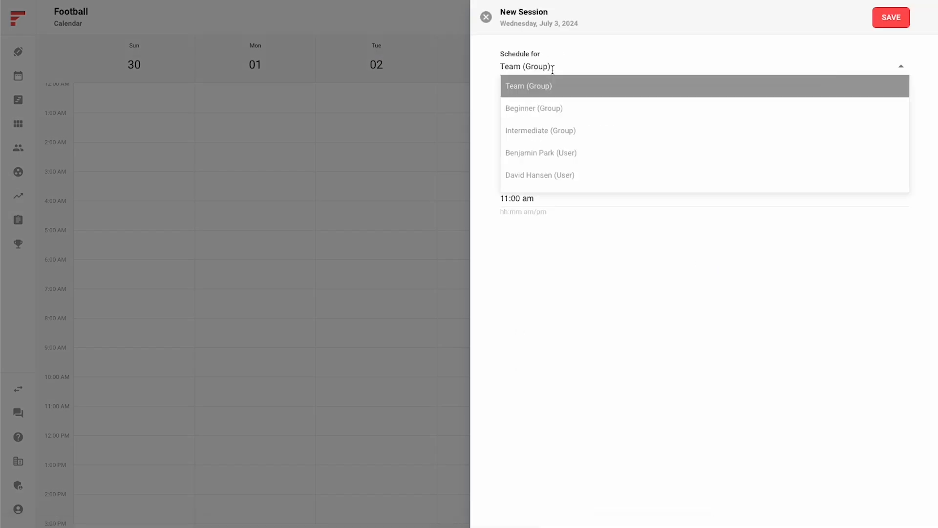
pyautogui.click(570, 130)
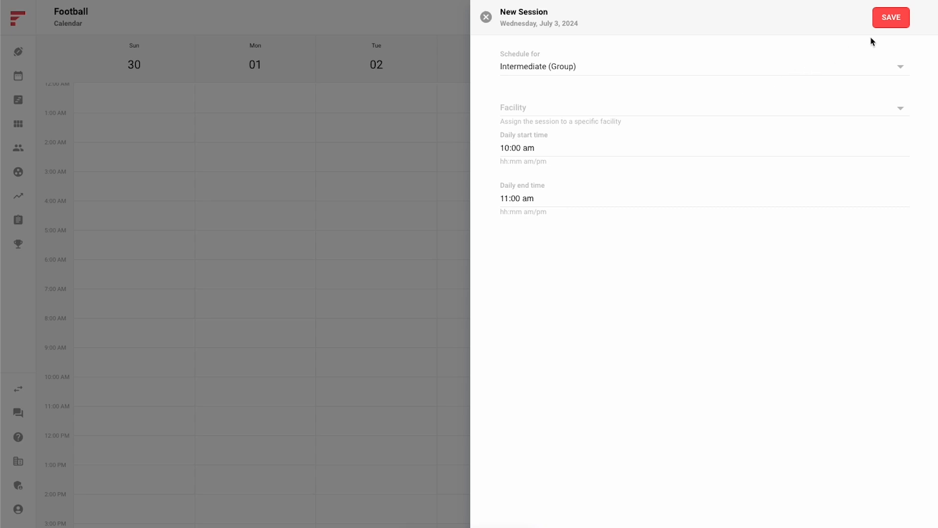
pyautogui.click(890, 25)
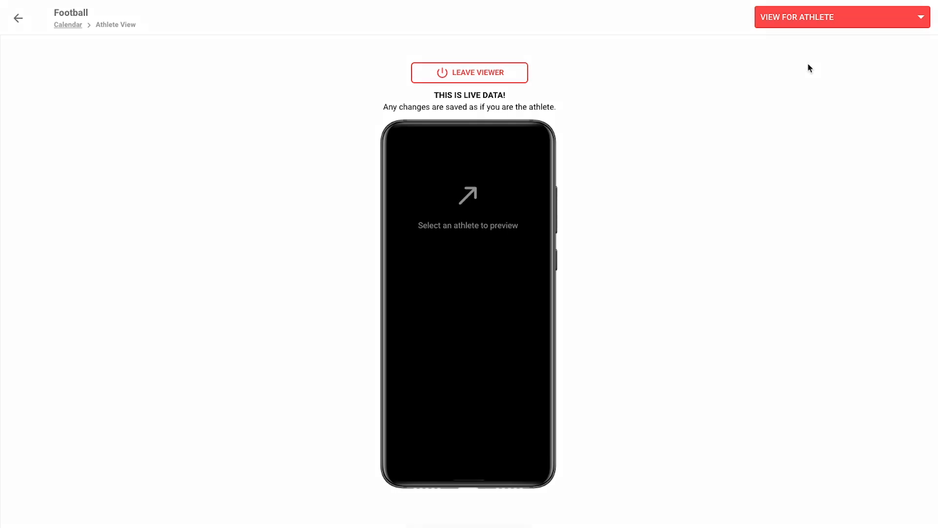
# Preview the athlete view for the third athlete listed and complete all sets of the July 3 General Warmup, continuing to the Deadlift Warmup
pyautogui.click(829, 23)
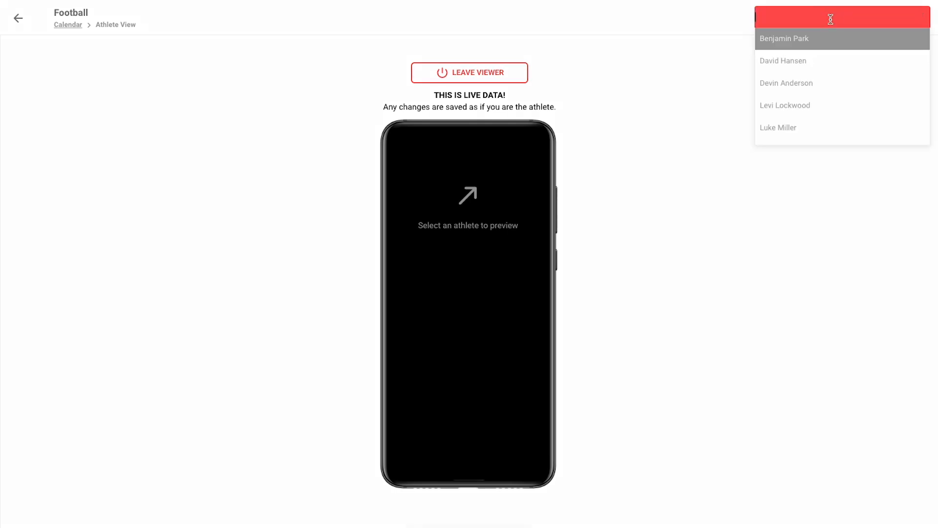
pyautogui.click(825, 83)
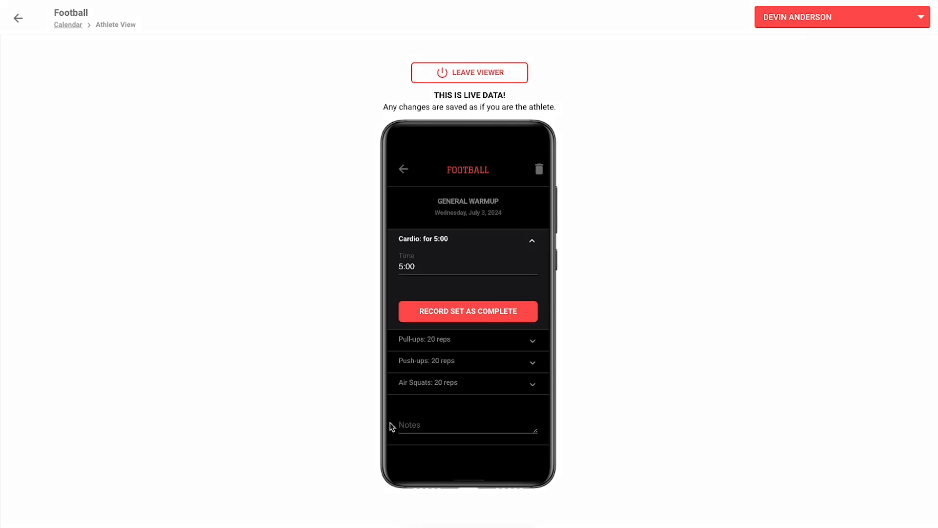
pyautogui.scroll(-3, 392, 427)
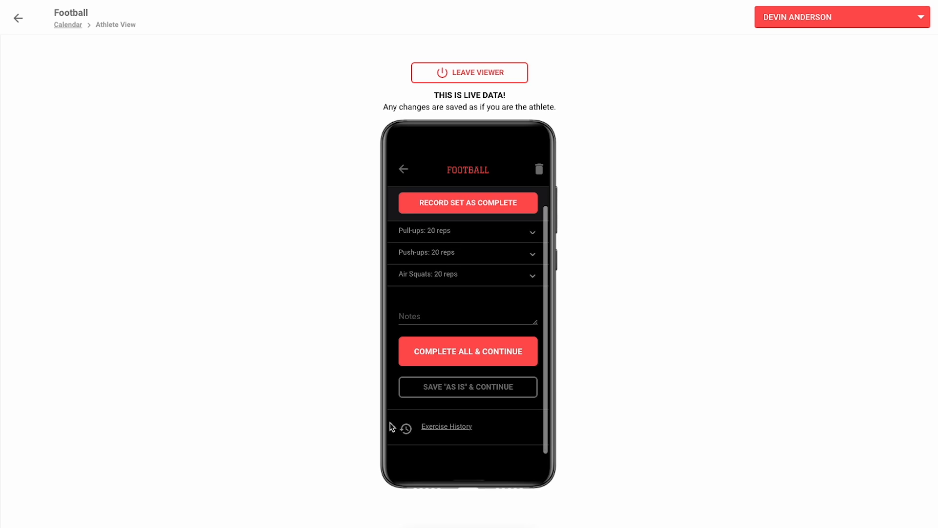
pyautogui.click(432, 360)
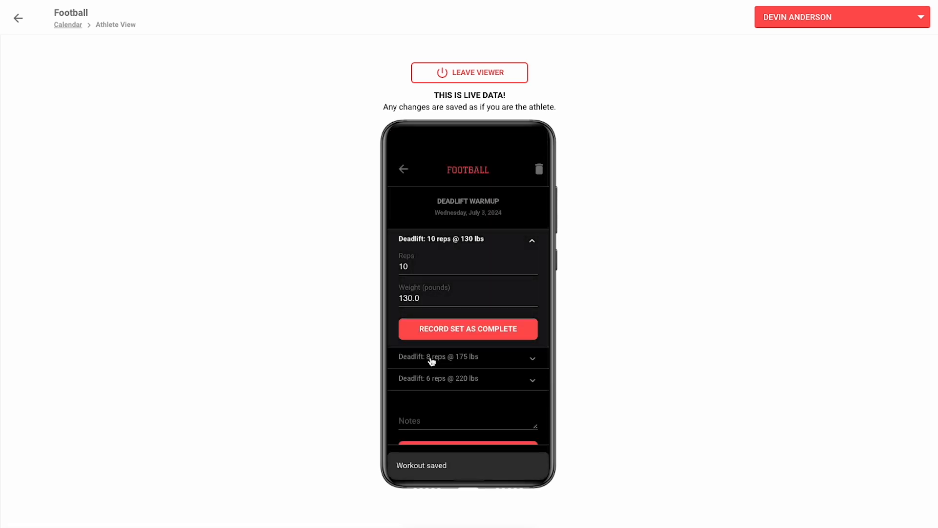
pyautogui.scroll(-3, 432, 361)
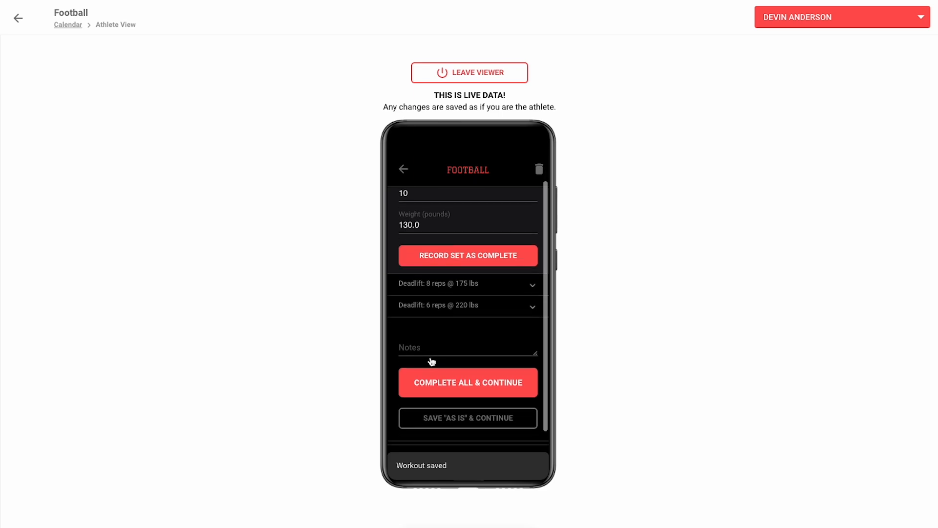
pyautogui.click(432, 361)
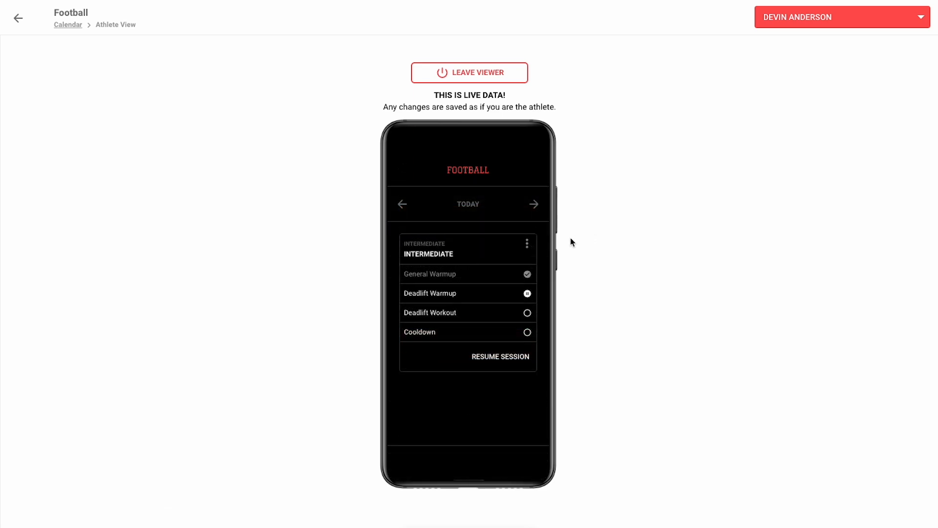
# Delete today's Intermediate session from the athlete's schedule
pyautogui.click(532, 248)
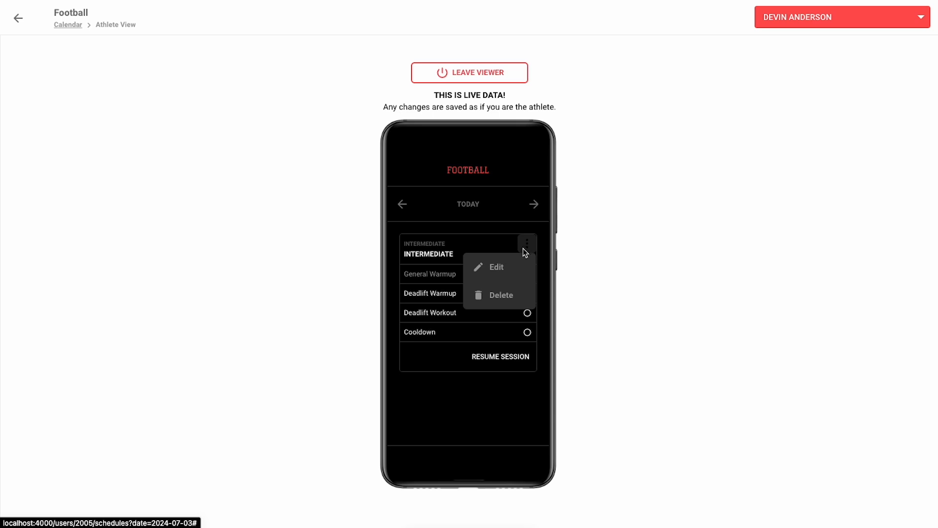
pyautogui.click(507, 292)
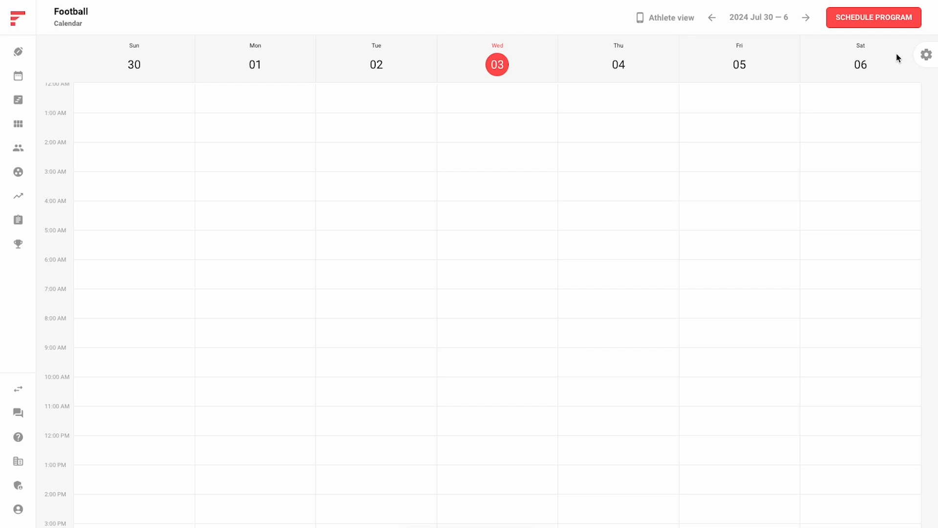
# Start scheduling a program, choosing Strength as the program and the Intermediate group as its participants
pyautogui.click(866, 21)
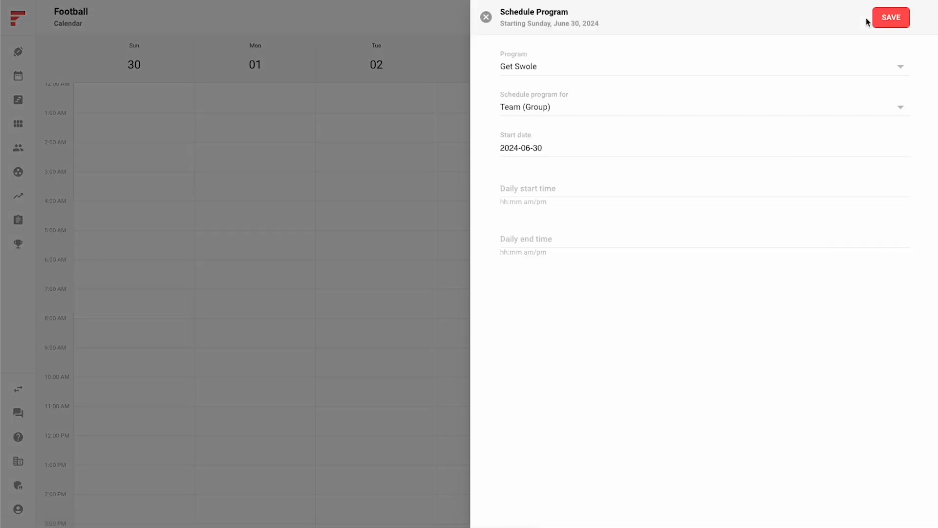
pyautogui.click(673, 66)
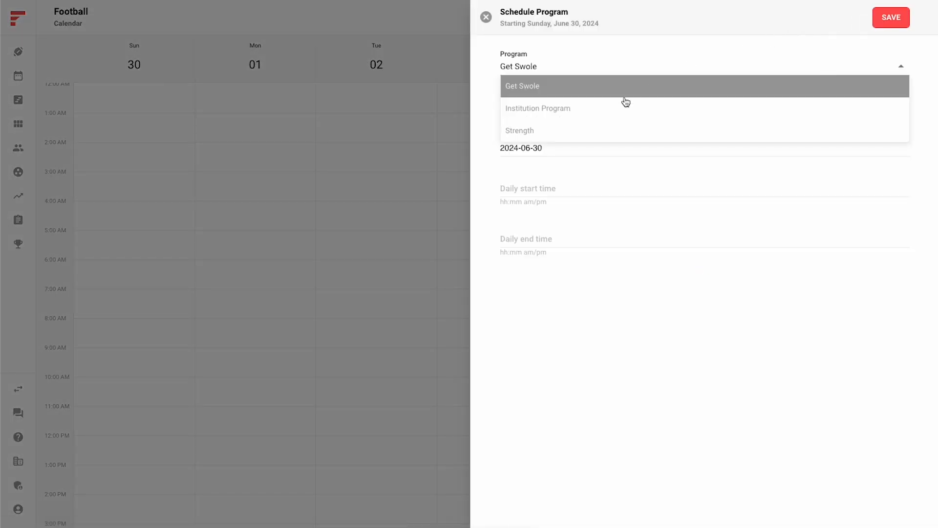
pyautogui.click(592, 128)
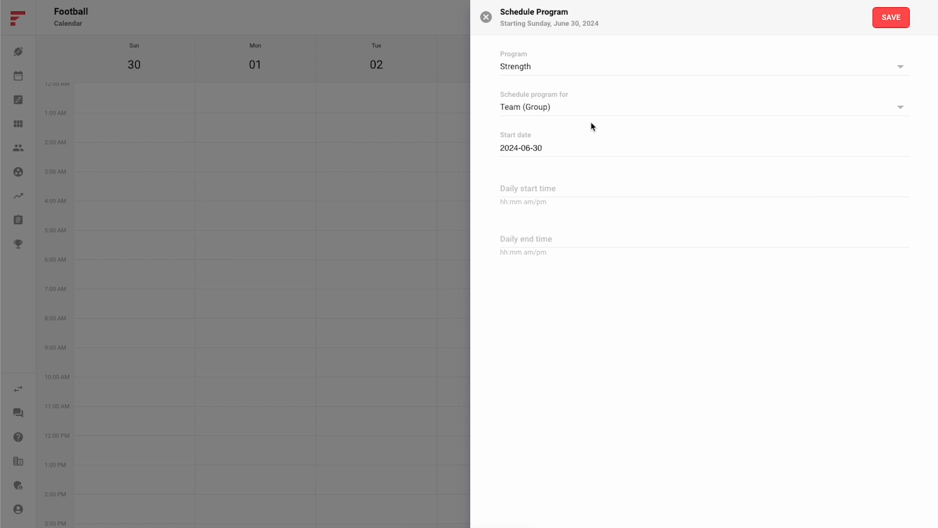
pyautogui.click(568, 108)
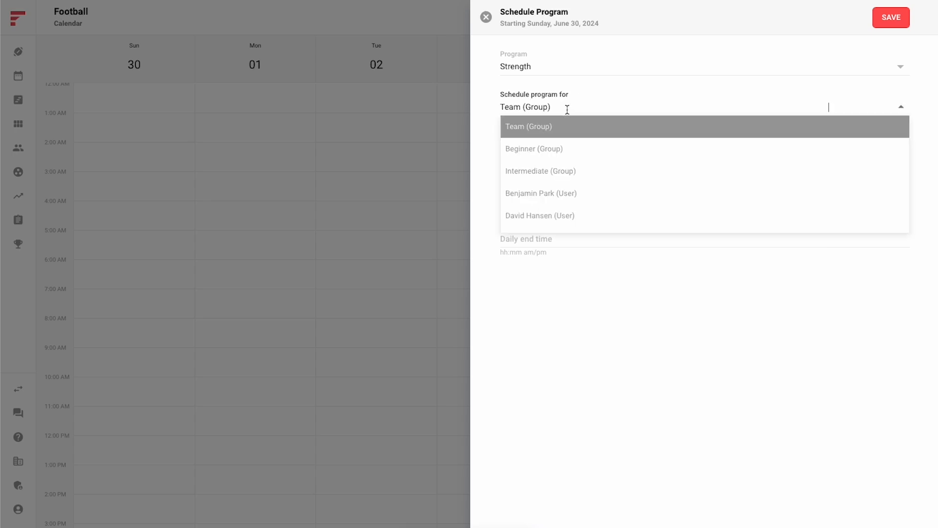
pyautogui.click(563, 171)
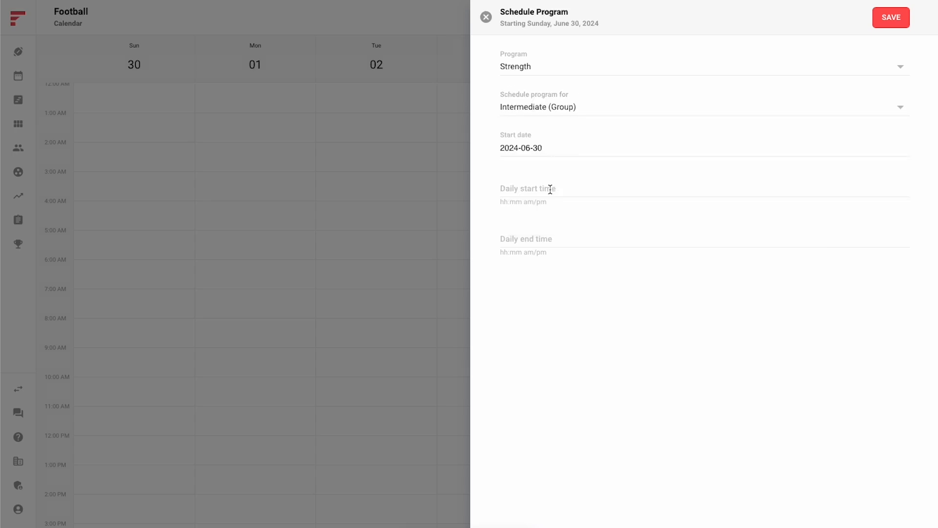
# Set the program's daily start time to 09:00 am and daily end time to 10:00 am
pyautogui.click(550, 189)
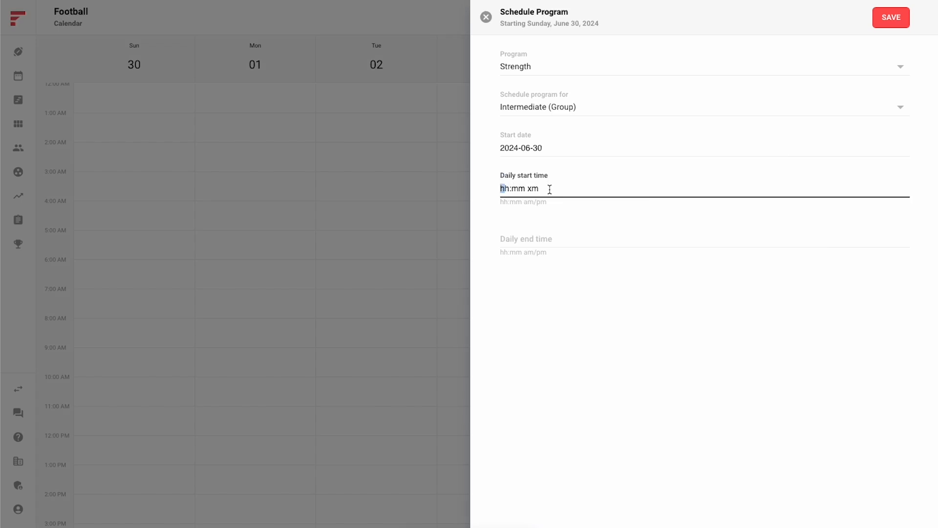
pyautogui.write('0900a')
pyautogui.press('Tab')
pyautogui.write('1000a')
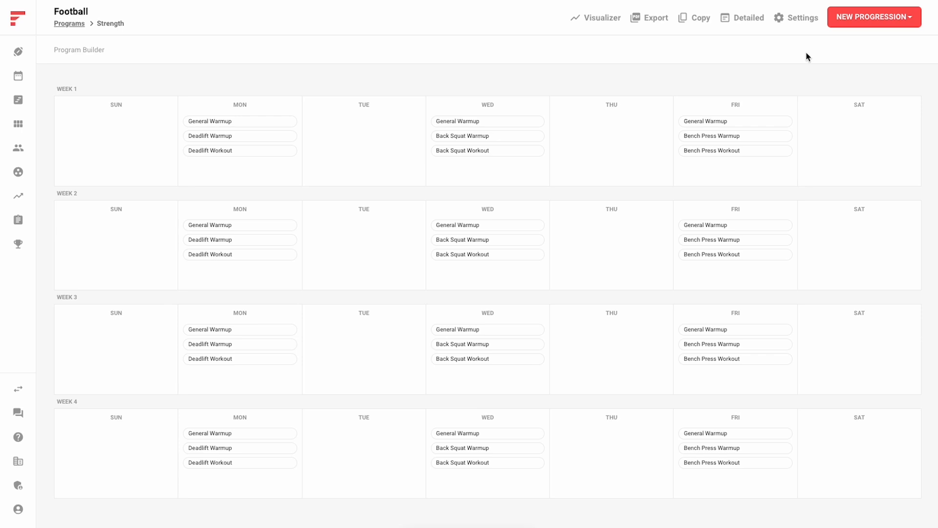
# View the enrollments in the Strength program's settings
pyautogui.click(795, 20)
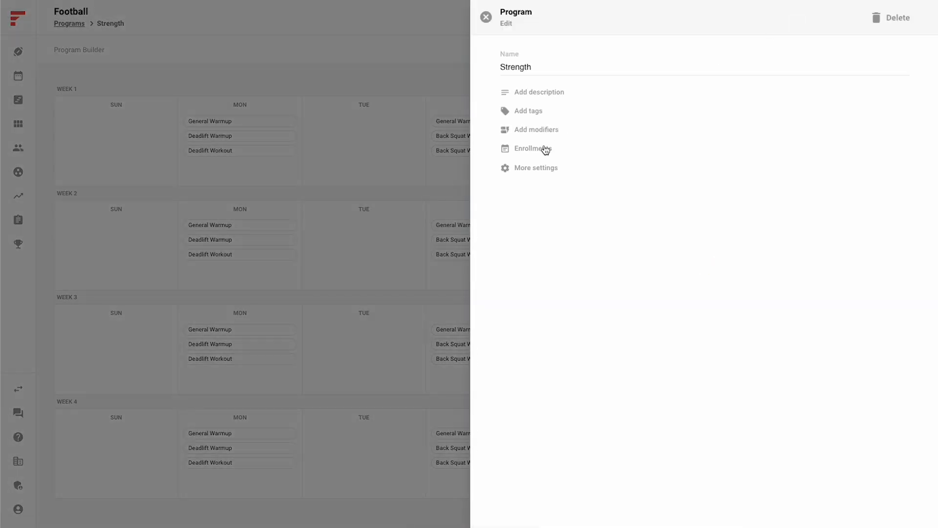
pyautogui.click(545, 150)
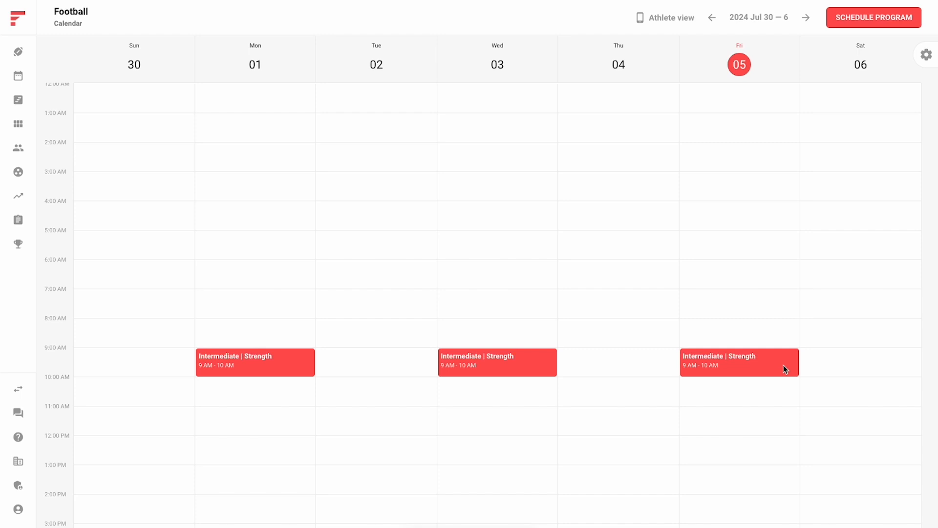
# In Friday, July 5's Intermediate Strength session, set the three Bench Press Workout weights to 55%, 65% and 75%, and return to the session
pyautogui.click(693, 375)
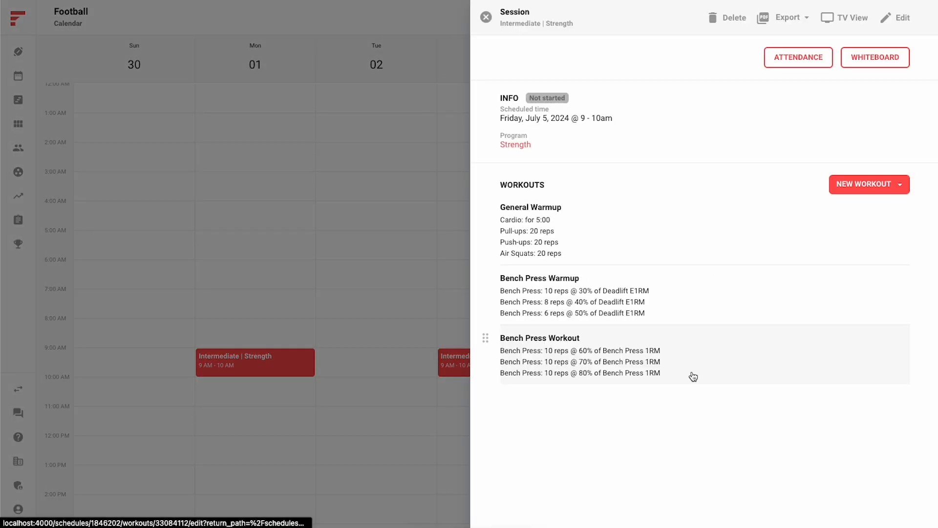
pyautogui.click(693, 376)
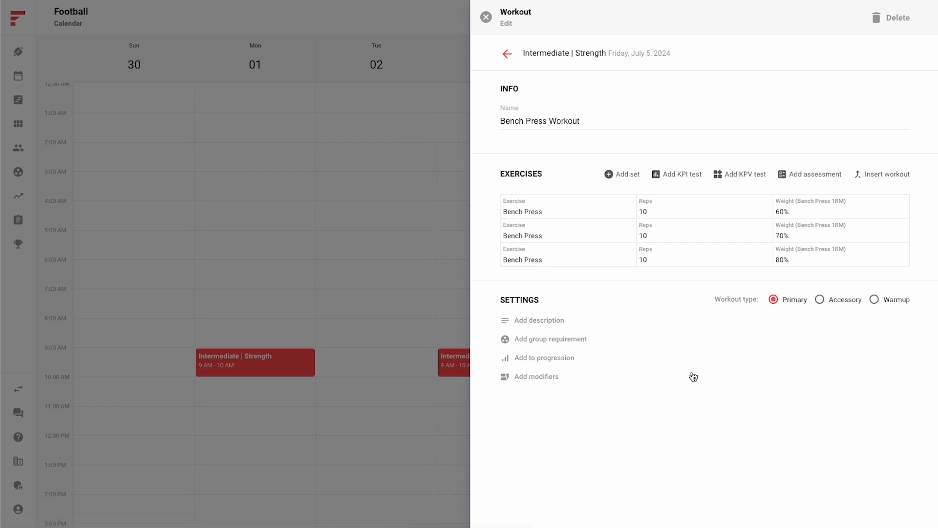
pyautogui.click(800, 209)
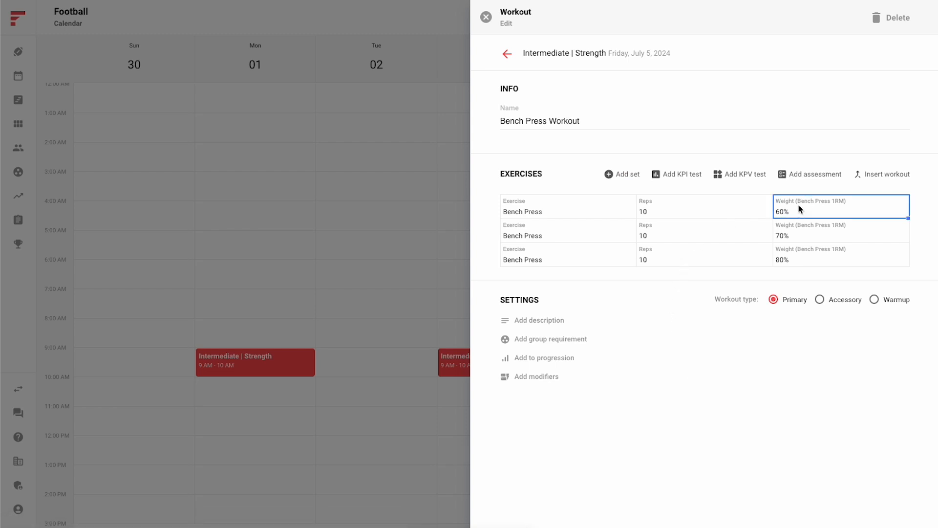
pyautogui.write('55')
pyautogui.press('Return')
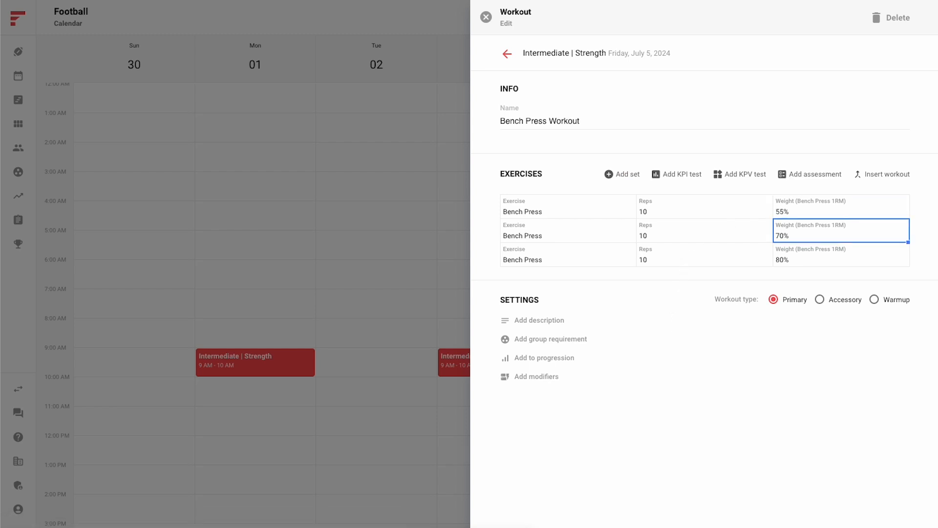
pyautogui.write('65')
pyautogui.press('Return')
pyautogui.write('75')
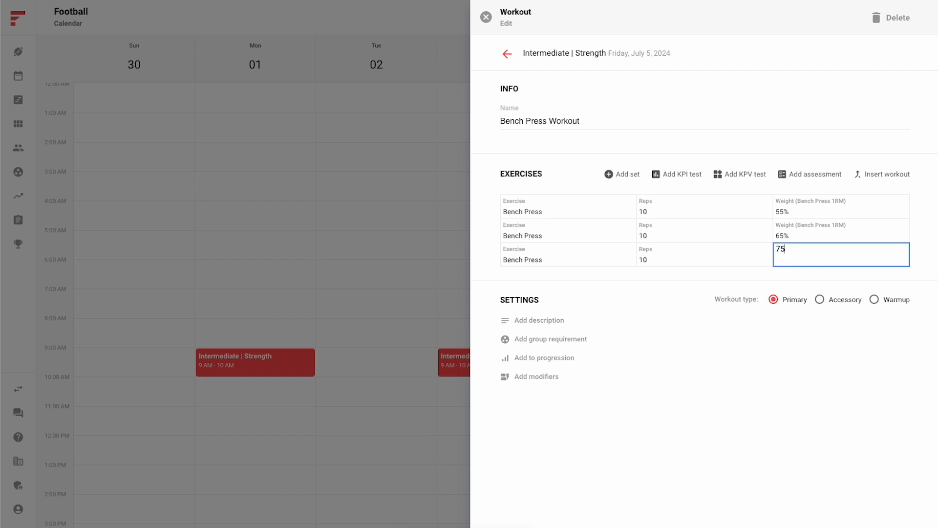
pyautogui.press('Return')
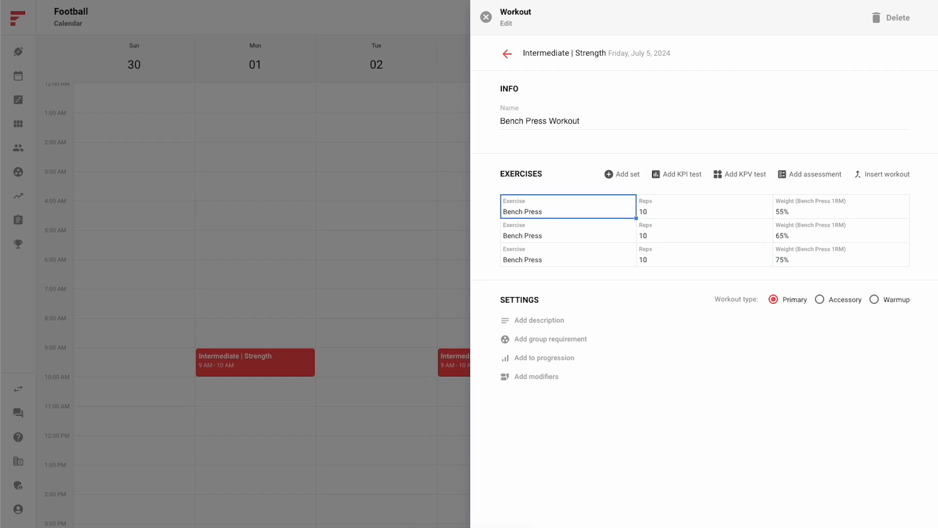
pyautogui.click(508, 54)
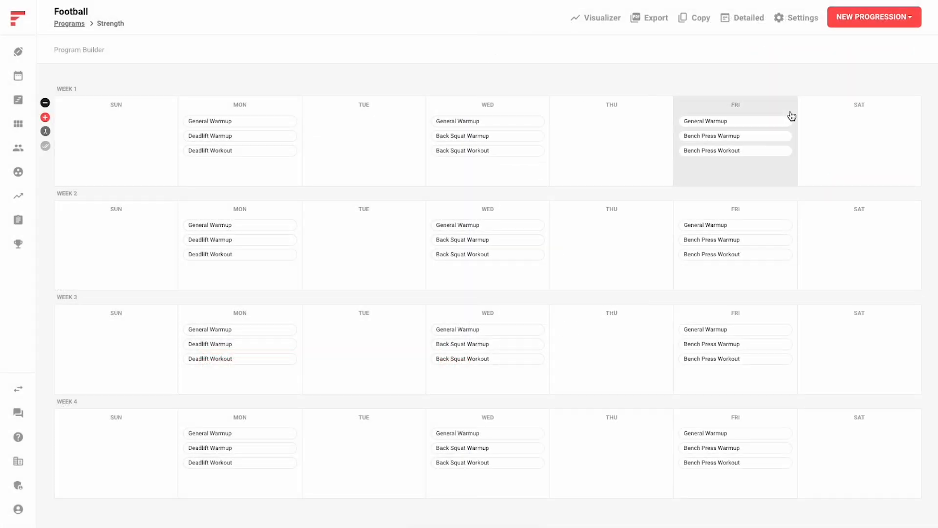
# Name the Strength program's Week 1 Friday session "Easy Day"
pyautogui.click(792, 116)
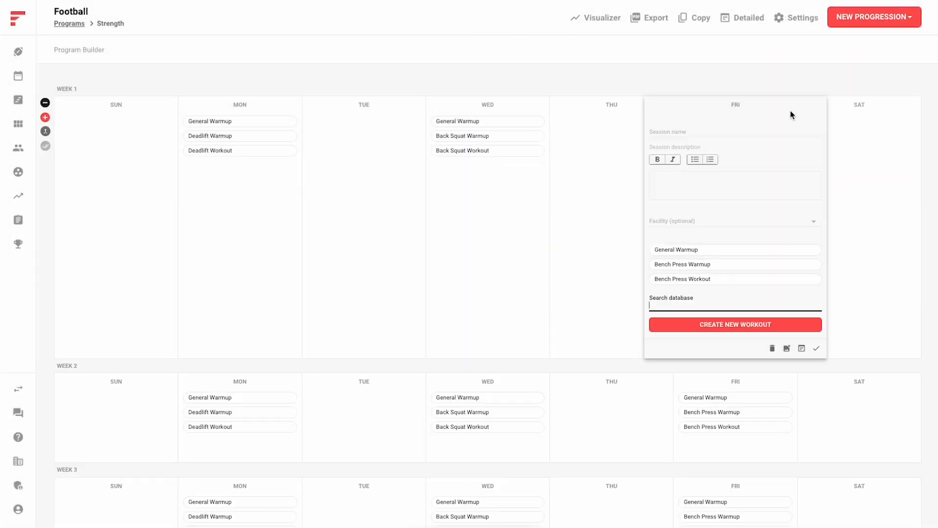
pyautogui.click(738, 129)
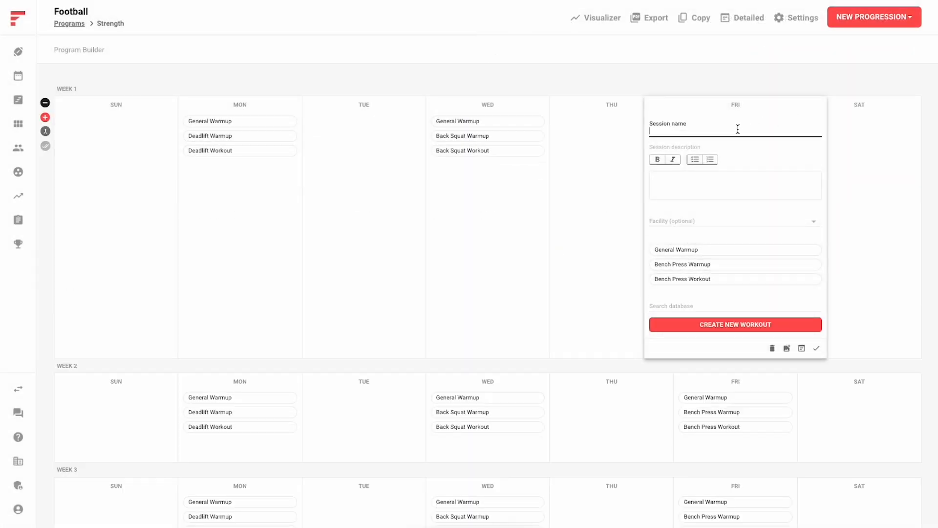
pyautogui.write('Easy Day')
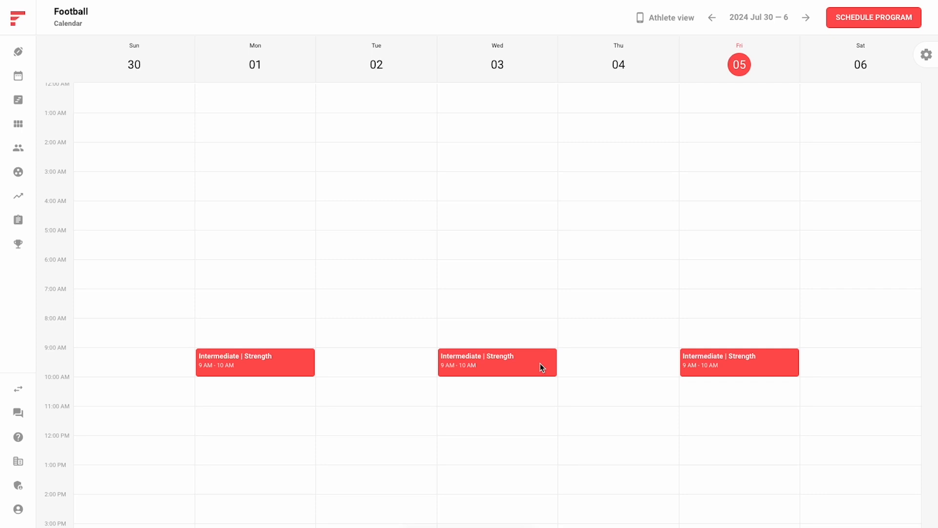
# Cancel the Intermediate group's scheduled Strength program from its Wednesday, July 3 session
pyautogui.click(509, 366)
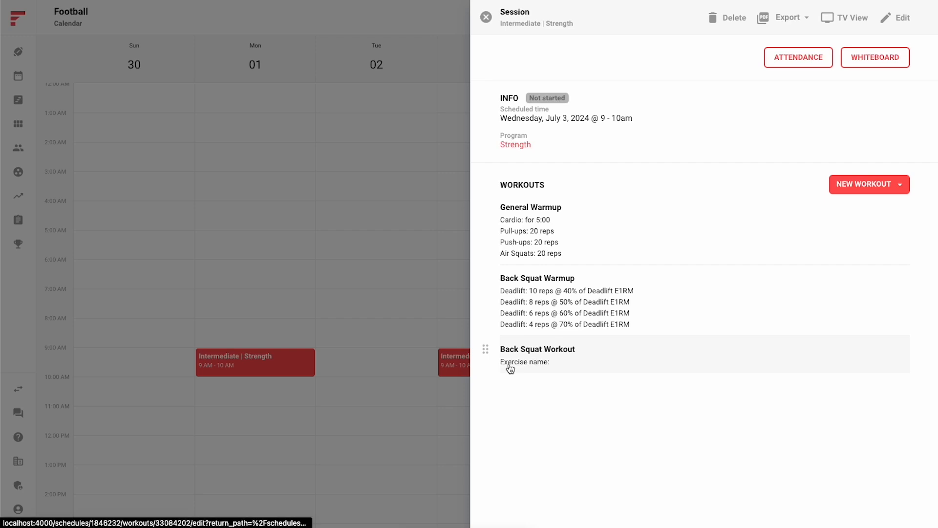
pyautogui.click(516, 144)
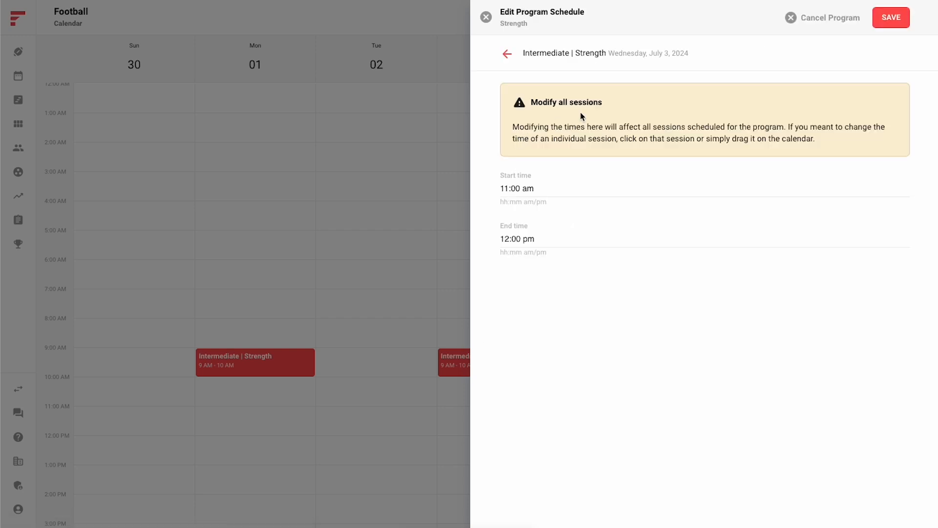
pyautogui.click(831, 17)
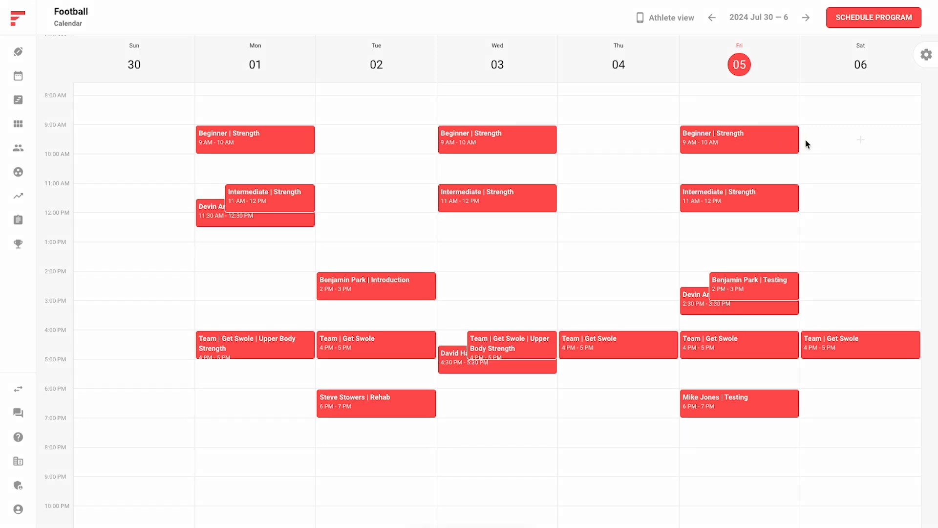
# Filter the calendar to only the sessions of the individual athlete listed between Intermediate and Team
pyautogui.moveTo(931, 143)
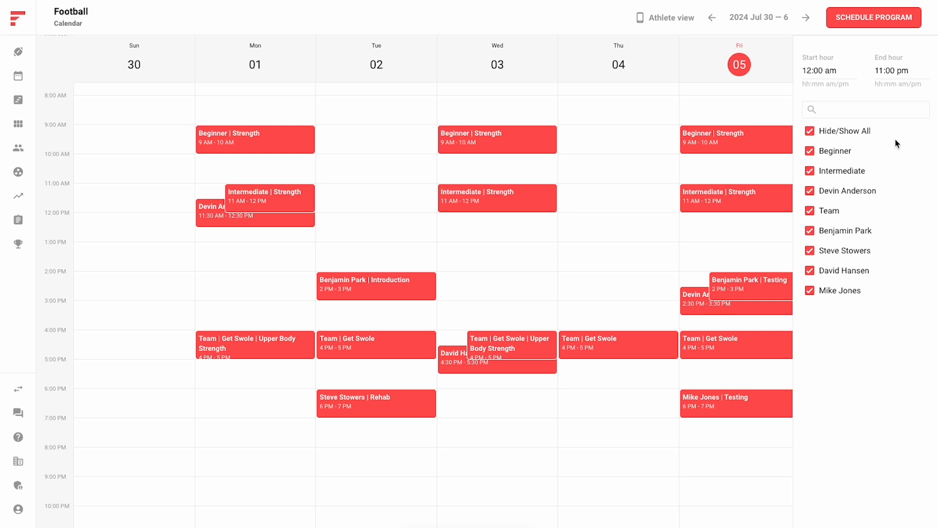
pyautogui.click(817, 135)
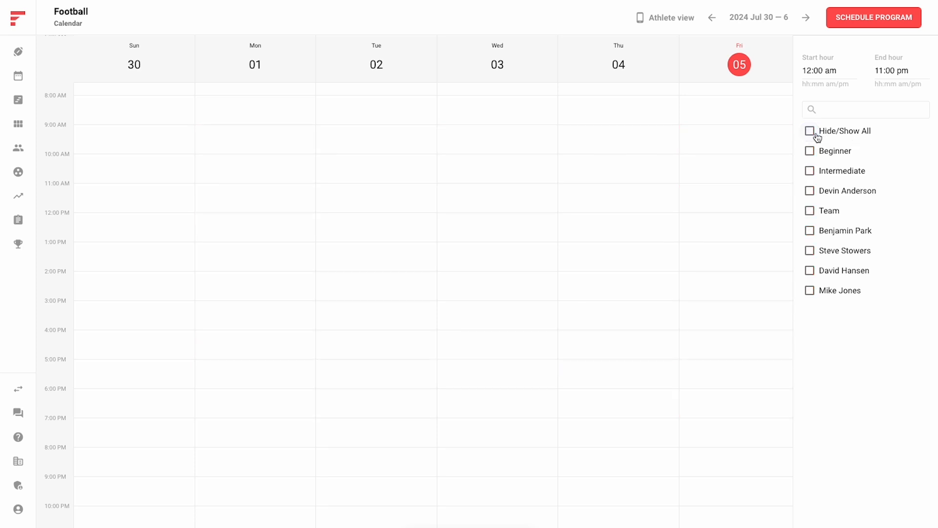
pyautogui.click(811, 194)
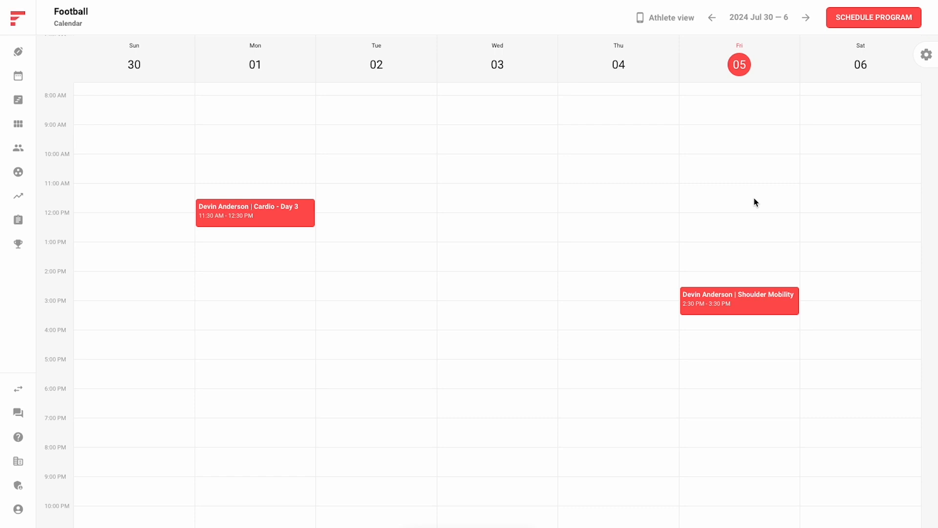
# Clear the single-athlete filter so the calendar shows the sessions of all groups and athletes
pyautogui.moveTo(934, 176)
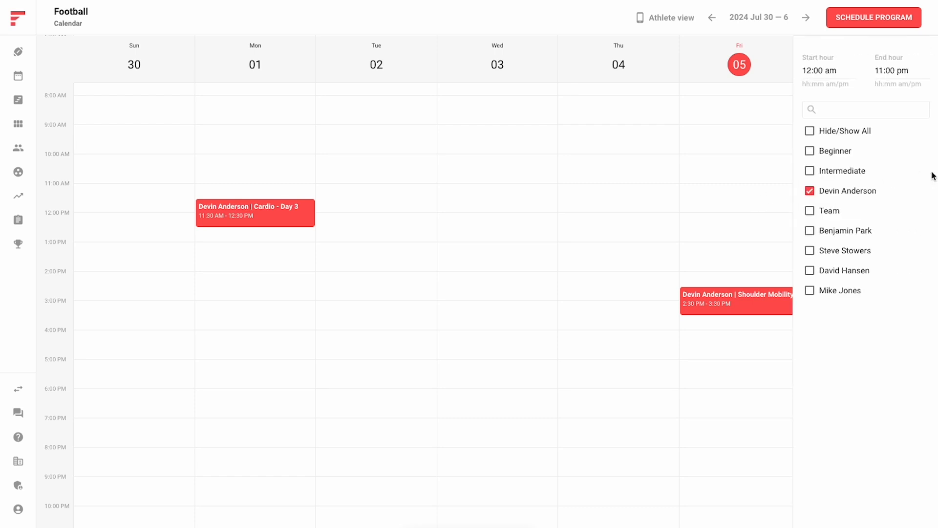
pyautogui.click(842, 132)
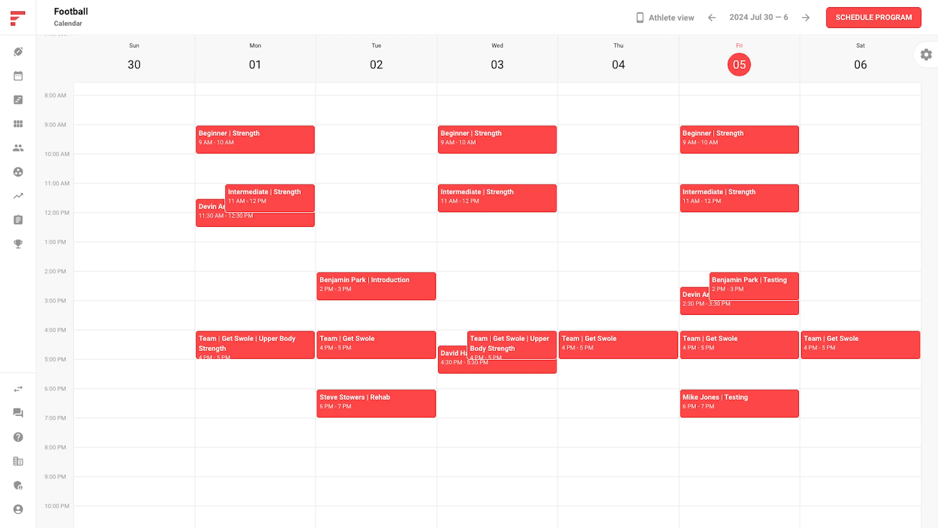